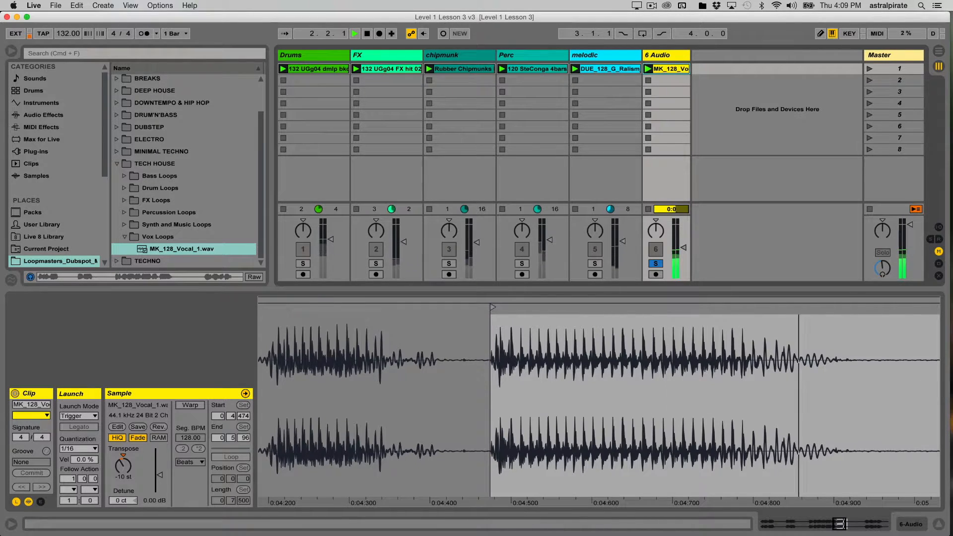
- Stop playback, leaving the MK_128_Vocal clip on Trigger launch mode
{"action": "key", "text": "space"}
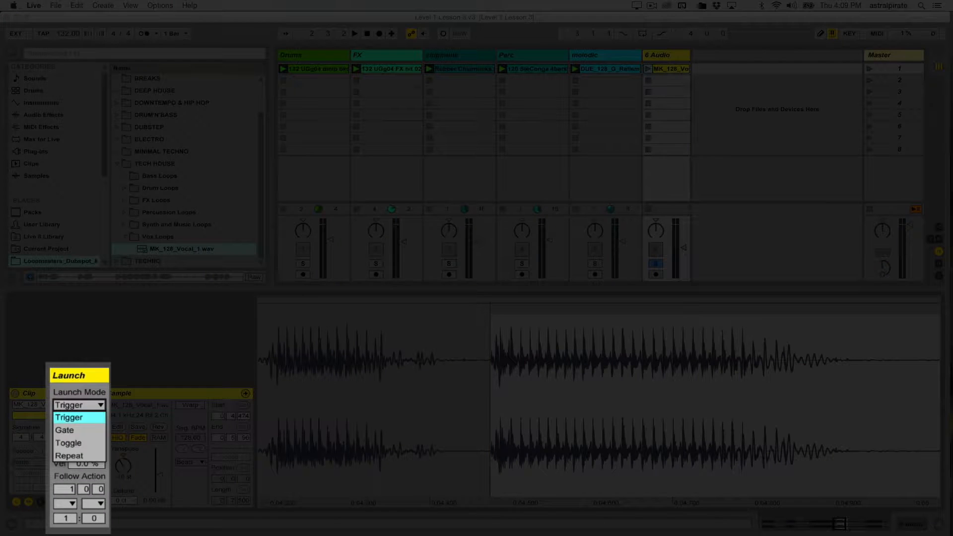
- Switch the MK_128_Vocal clip to Gate launch mode and audition it by holding its launch
{"action": "left_click", "coordinate": [74, 430]}
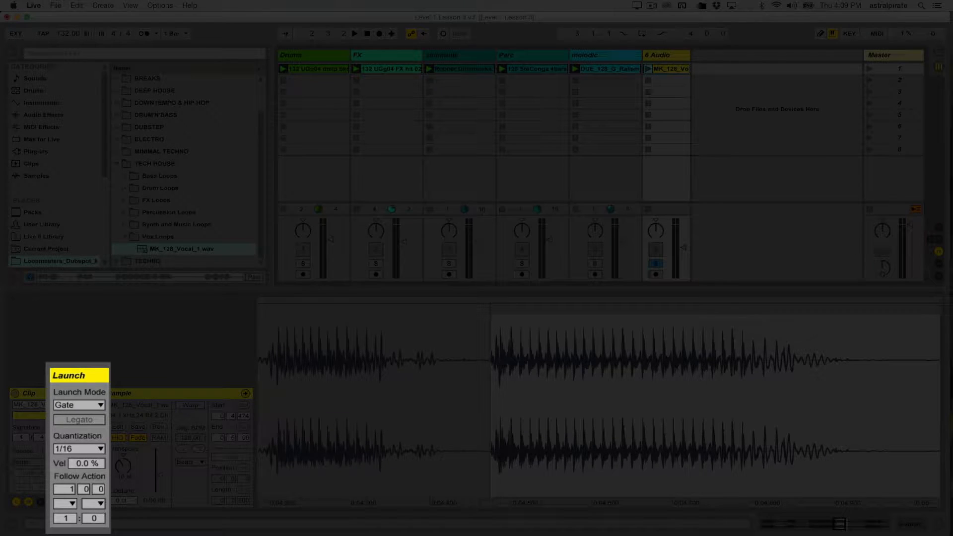
{"action": "key", "text": "Return"}
{"action": "key", "text": "Return"}
{"action": "key", "text": "Return"}
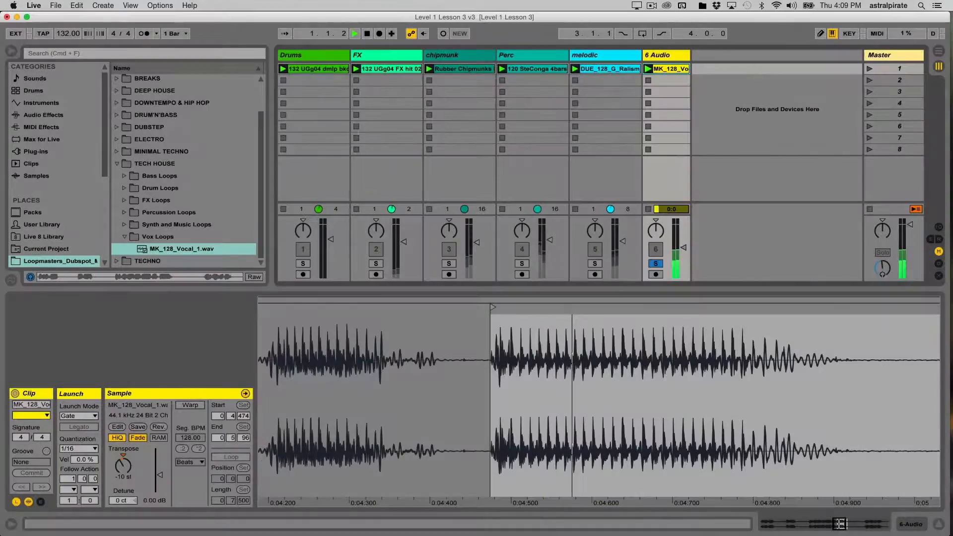
{"action": "key", "text": "Return"}
{"action": "key", "text": "Return"}
{"action": "key", "text": "Return"}
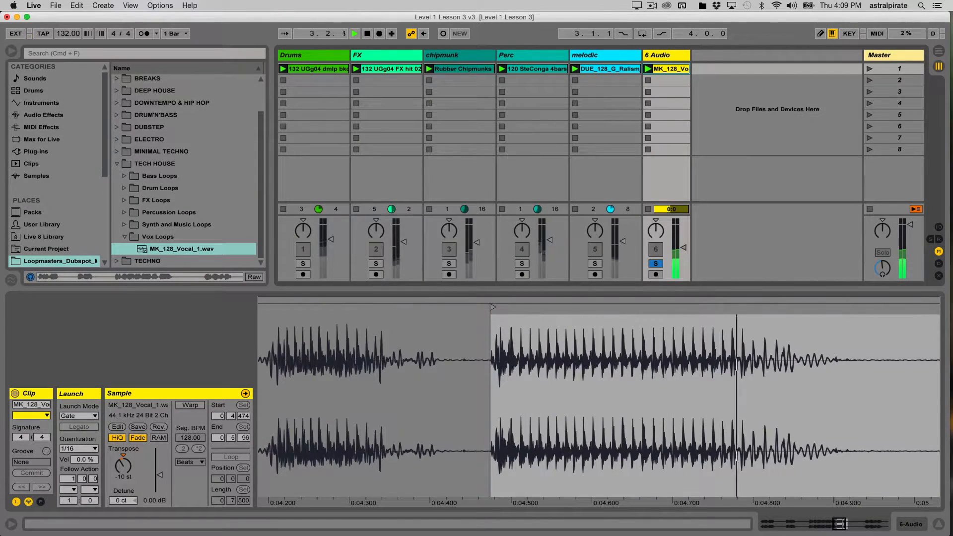
{"action": "key", "text": "Return"}
{"action": "key", "text": "Return"}
{"action": "key", "text": "Return"}
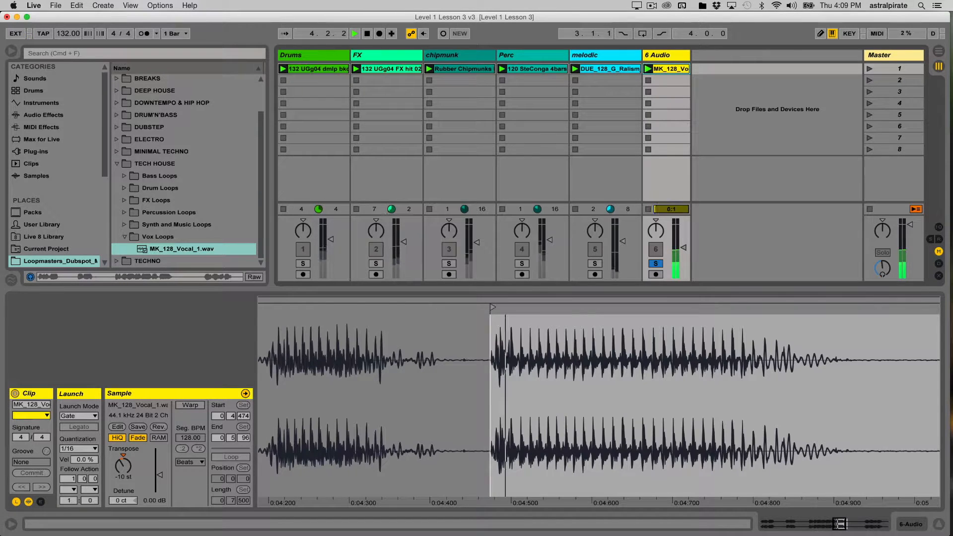
{"action": "key", "text": "Return"}
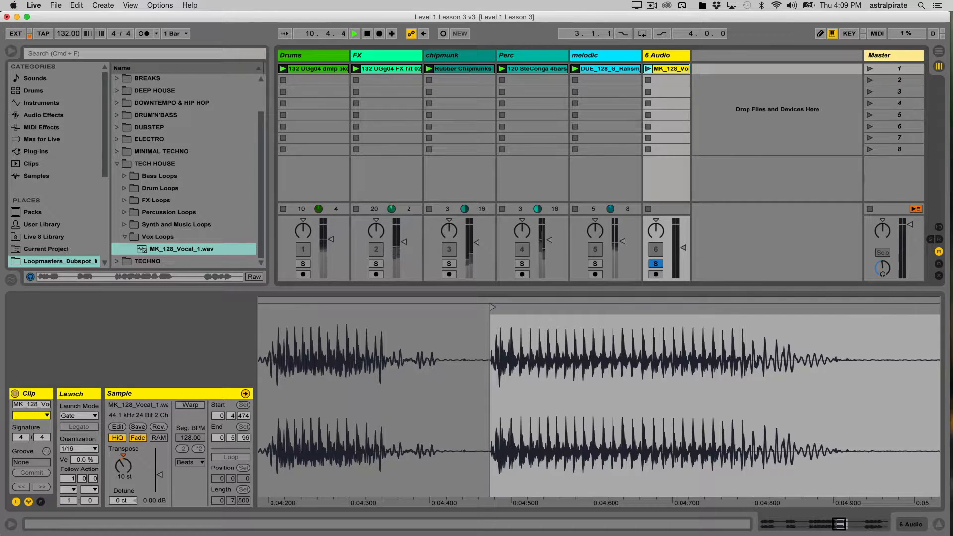
{"action": "left_click", "coordinate": [79, 415]}
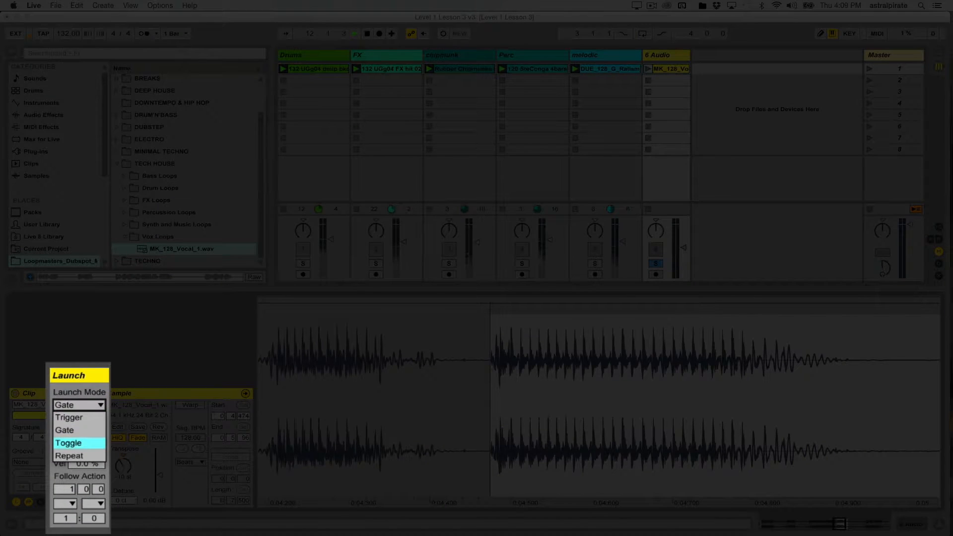
- Test the vocal clip in Toggle launch mode, then switch it to Repeat and launch it
{"action": "left_click", "coordinate": [77, 445]}
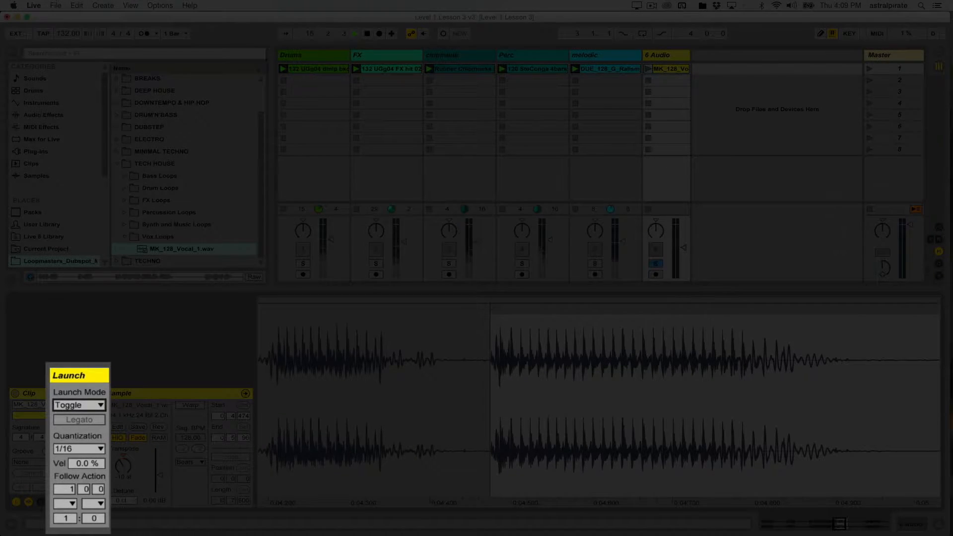
{"action": "key", "text": "Return"}
{"action": "key", "text": "Return"}
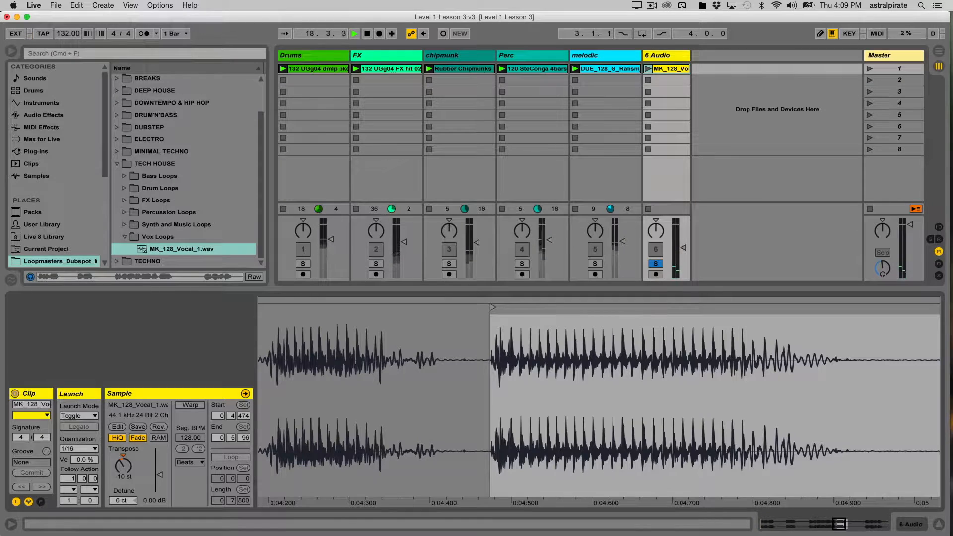
{"action": "left_click", "coordinate": [79, 415]}
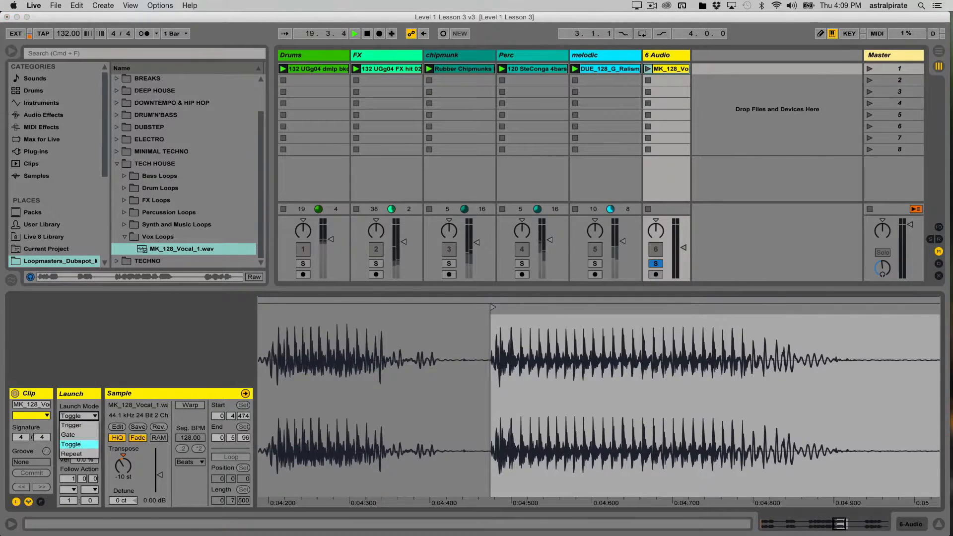
{"action": "left_click", "coordinate": [77, 455]}
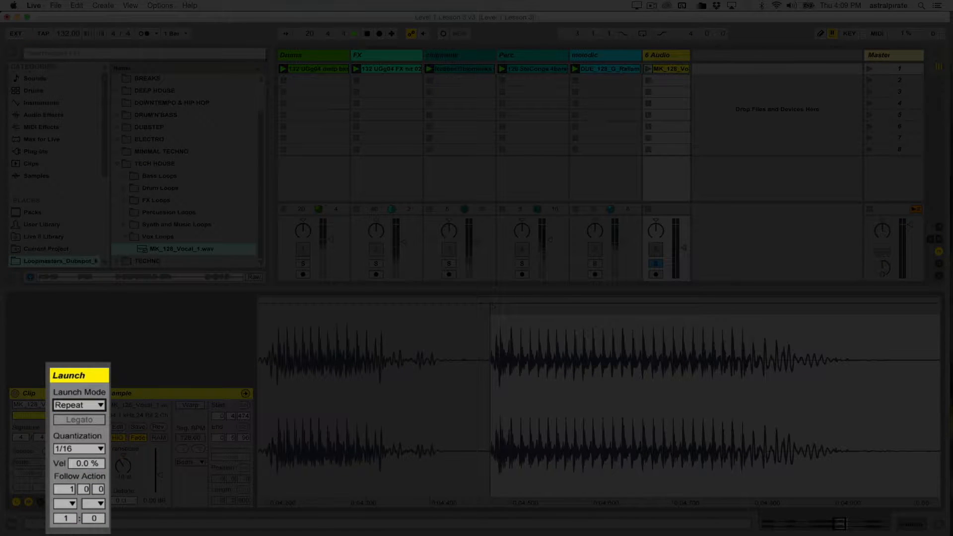
{"action": "key", "text": "Return"}
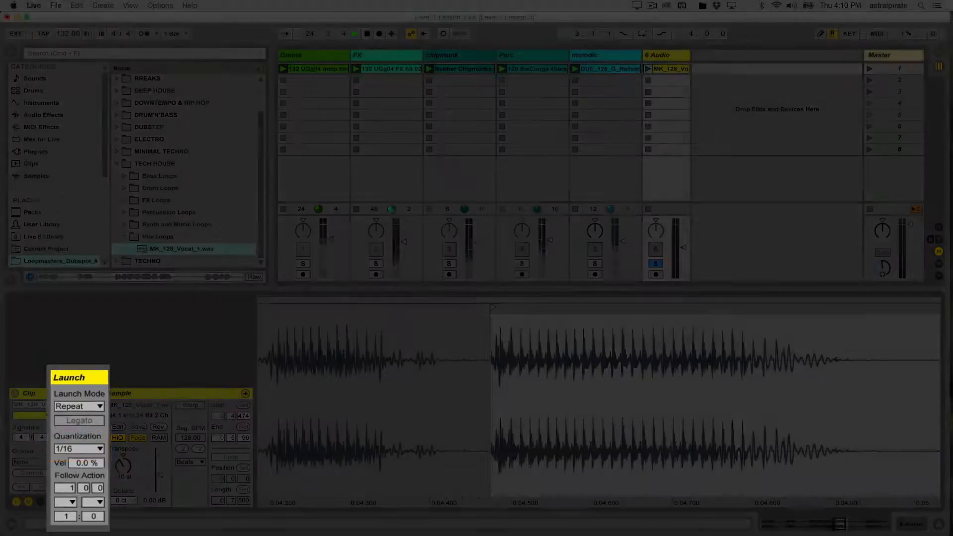
- Audition the repeating vocal clip at 1/4 launch quantization, then restore quantization to 1/16
{"action": "left_click", "coordinate": [79, 449]}
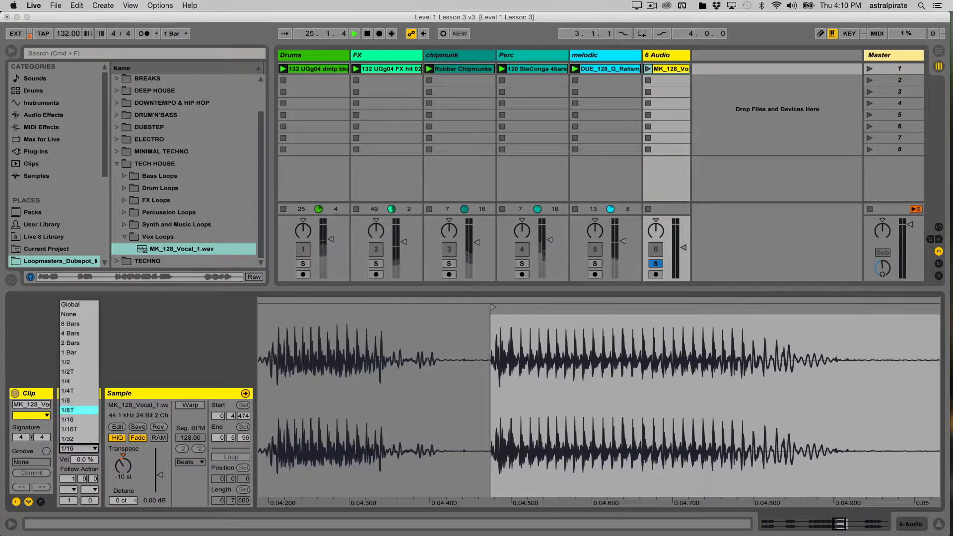
{"action": "left_click", "coordinate": [79, 382]}
{"action": "left_click", "coordinate": [648, 69]}
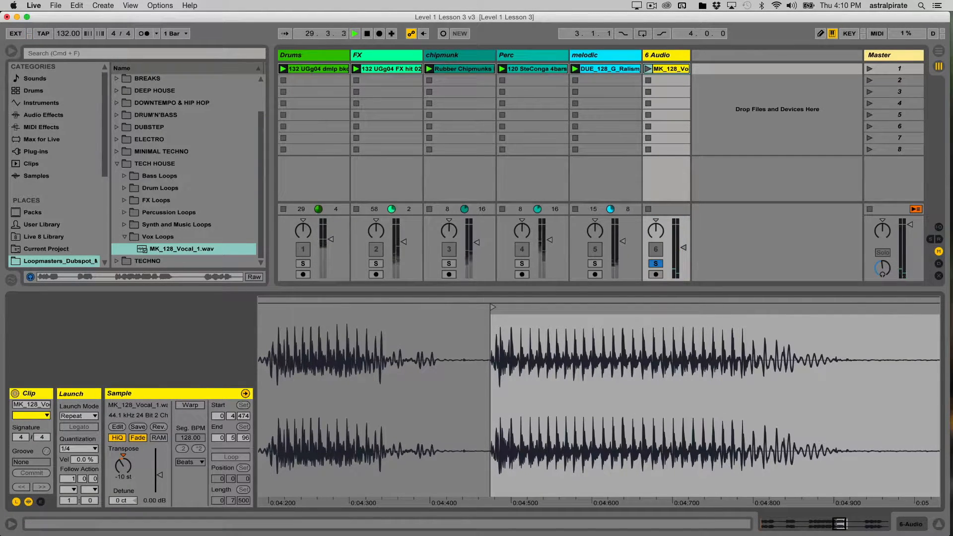
{"action": "left_click", "coordinate": [78, 448]}
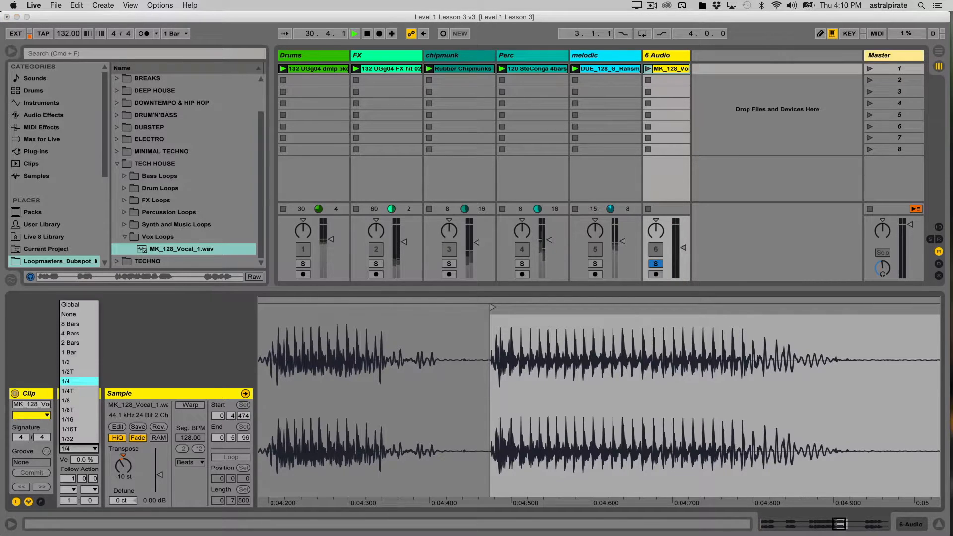
{"action": "left_click", "coordinate": [67, 420]}
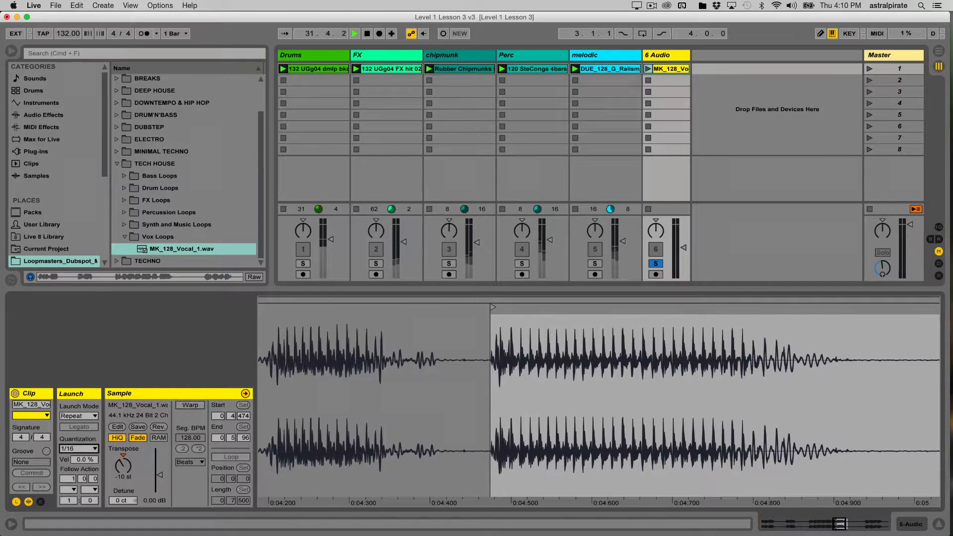
{"action": "left_click", "coordinate": [79, 405]}
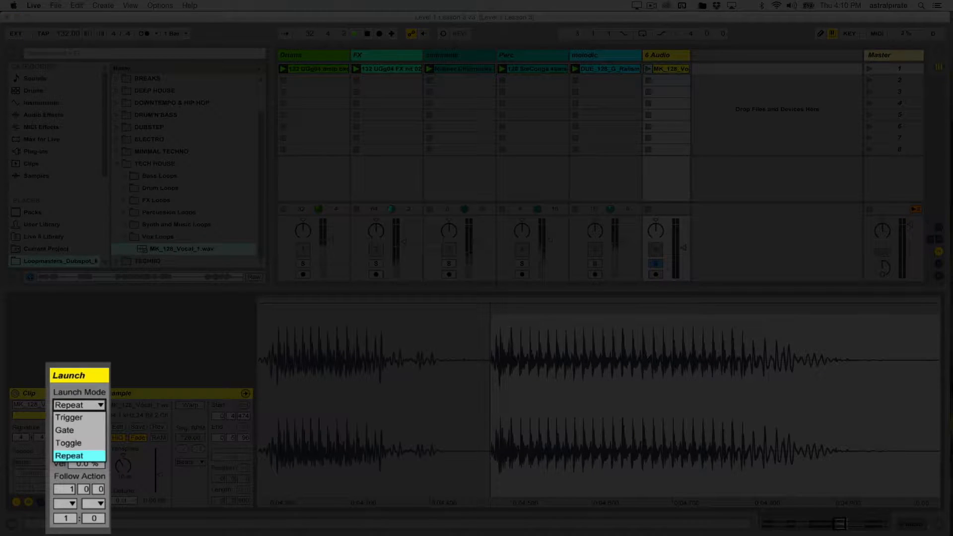
- Put the vocal clip back on Trigger, unsolo track 6, and select the Drums clip in slot 1
{"action": "left_click", "coordinate": [68, 417]}
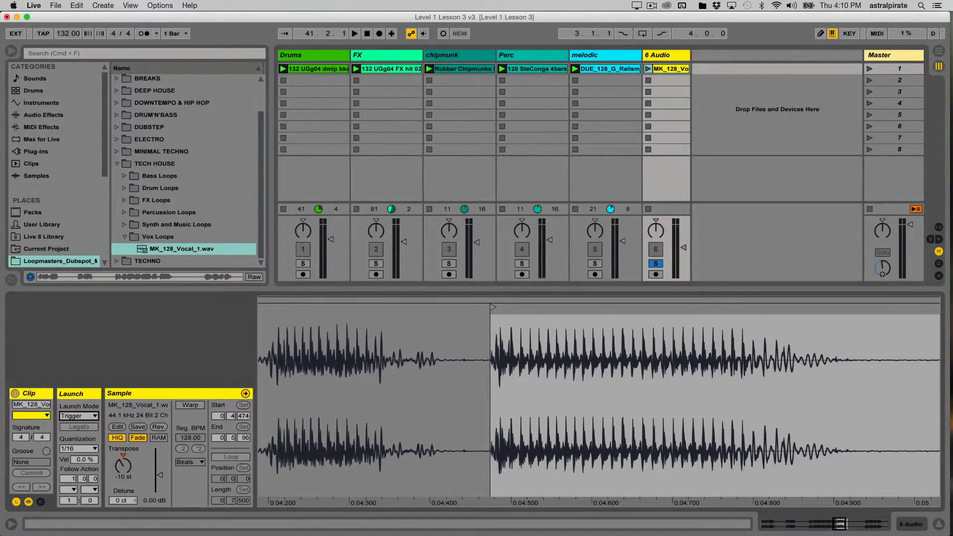
{"action": "left_click", "coordinate": [655, 264]}
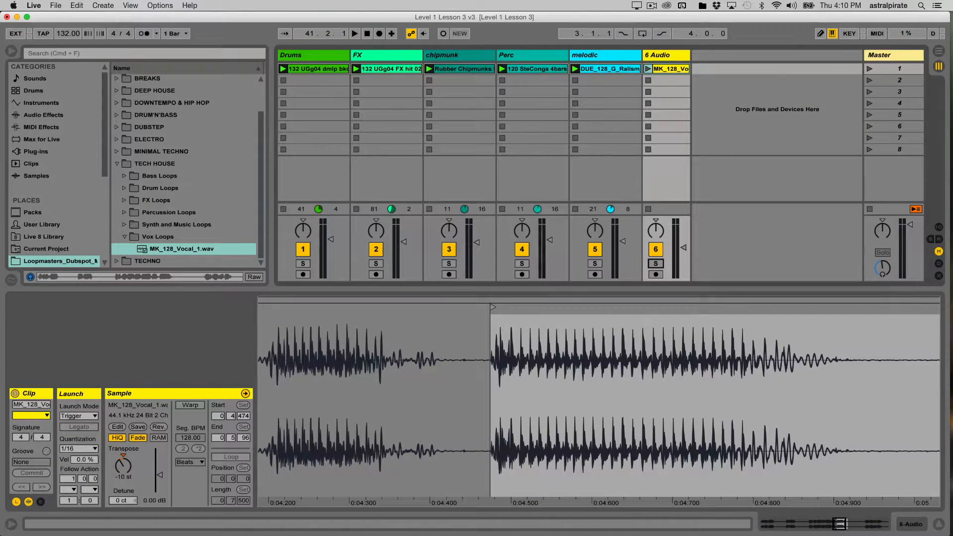
{"action": "left_click", "coordinate": [318, 69]}
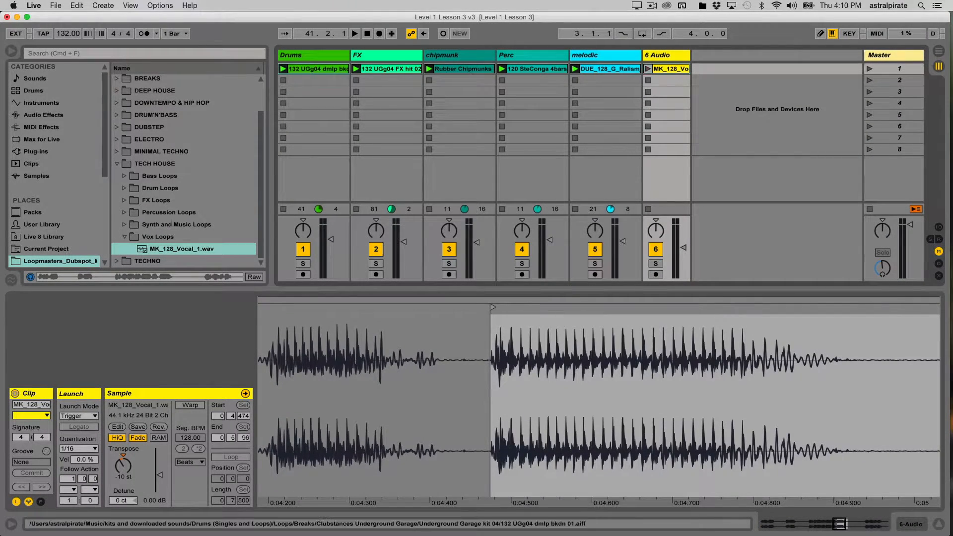
- Solo the Drums track and play its 1.3–2.3 loop, then stop
{"action": "left_click", "coordinate": [303, 263]}
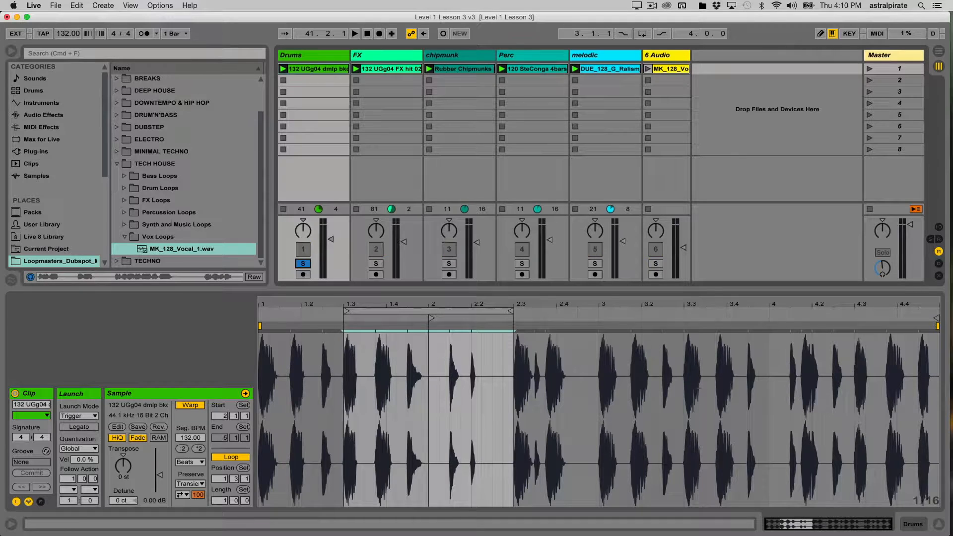
{"action": "key", "text": "space"}
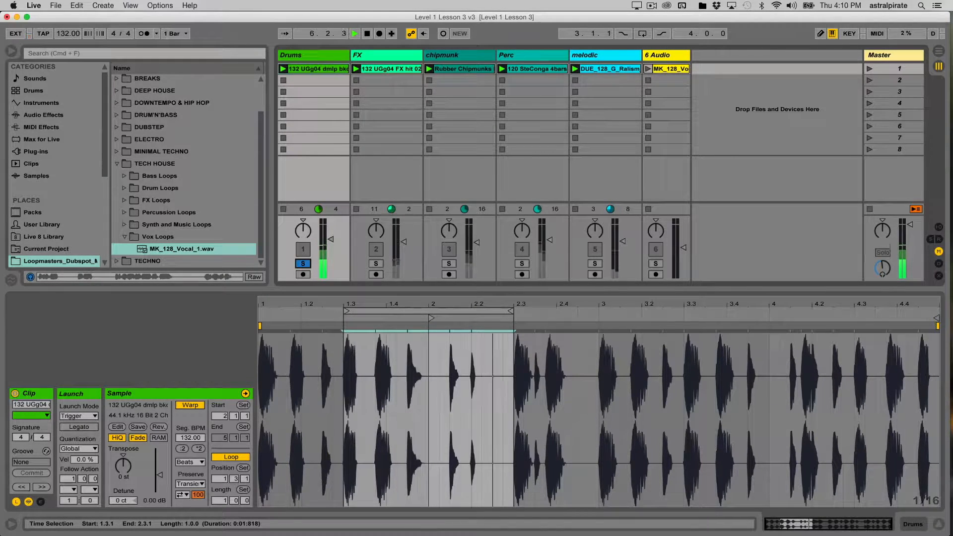
{"action": "key", "text": "space"}
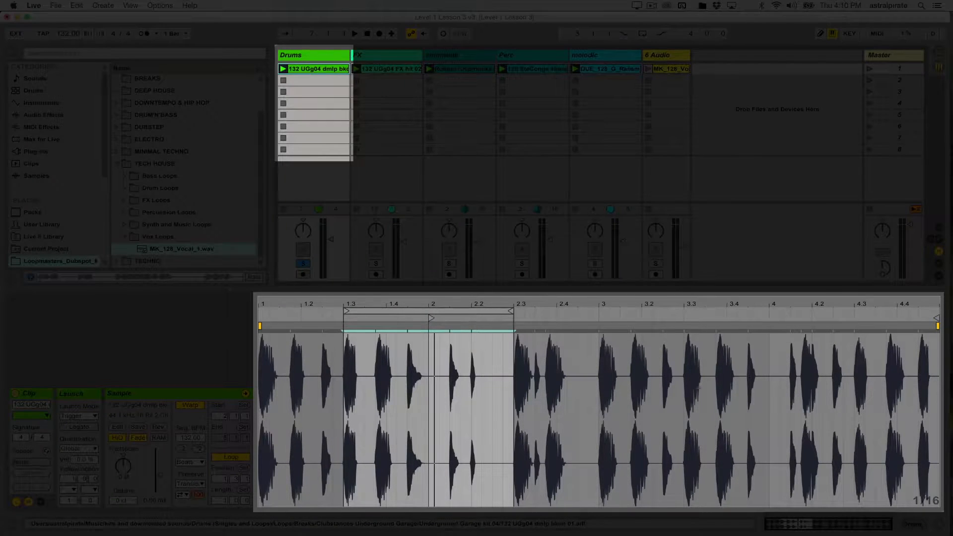
- Duplicate the drum clip into slot 2 and move its loop to bars 2.3–3.3
{"action": "key", "text": "super+d"}
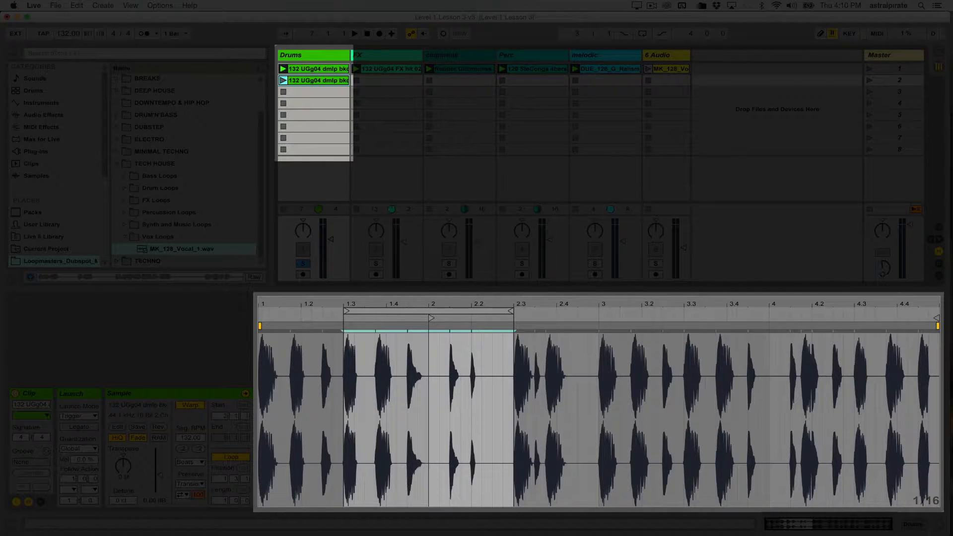
{"action": "key", "text": "Return"}
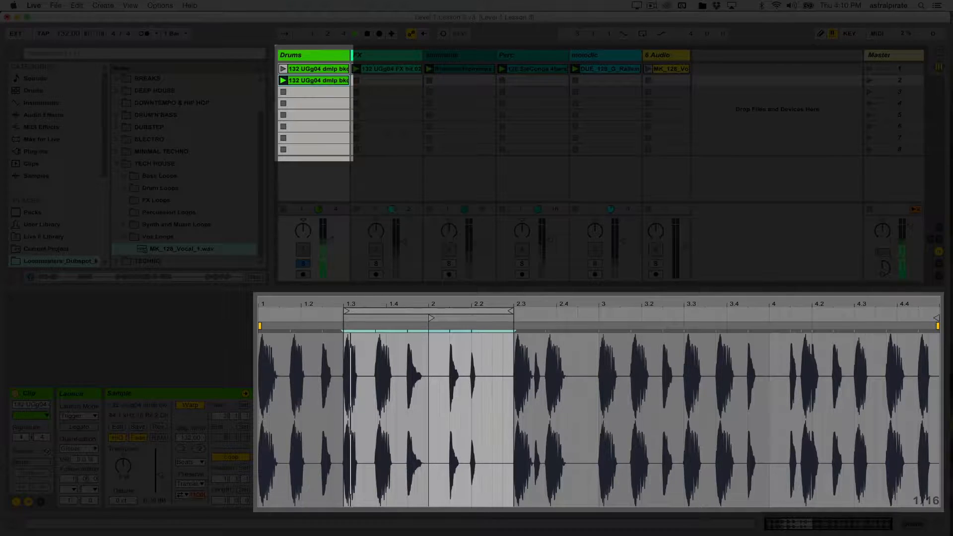
{"action": "left_click", "coordinate": [429, 310]}
{"action": "left_click_drag", "start_coordinate": [428, 311], "coordinate": [598, 311]}
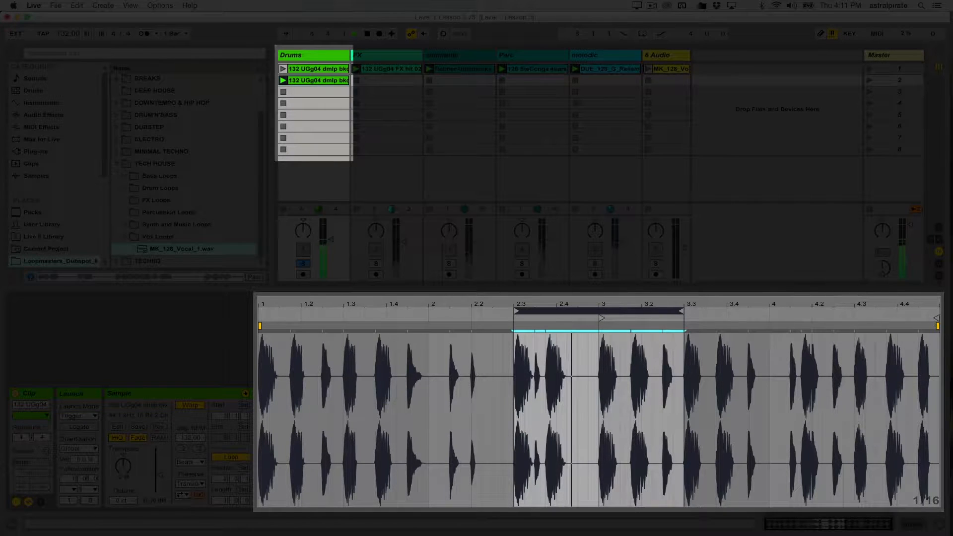
- Duplicate the second clip into slot 3 and shift its loop later by a beat
{"action": "left_click", "coordinate": [317, 80]}
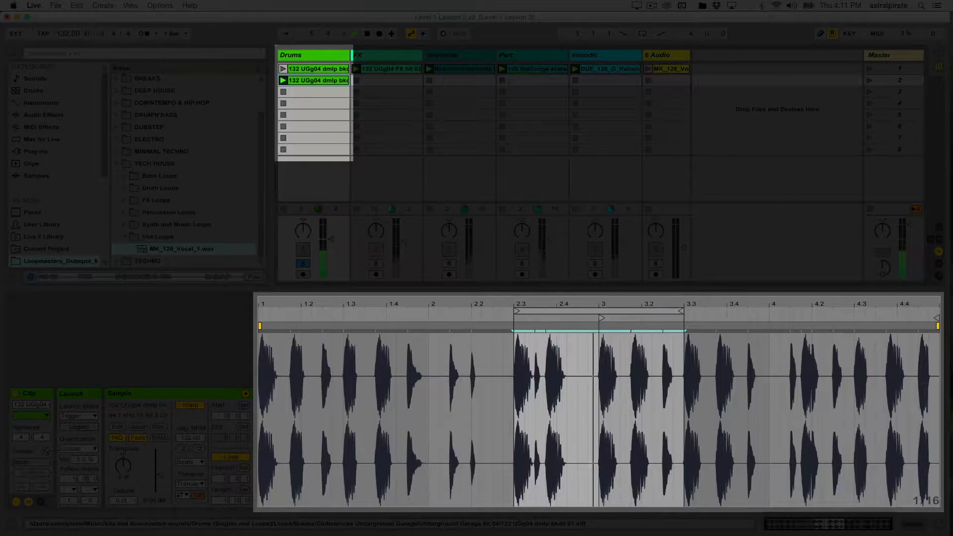
{"action": "key", "text": "super+d"}
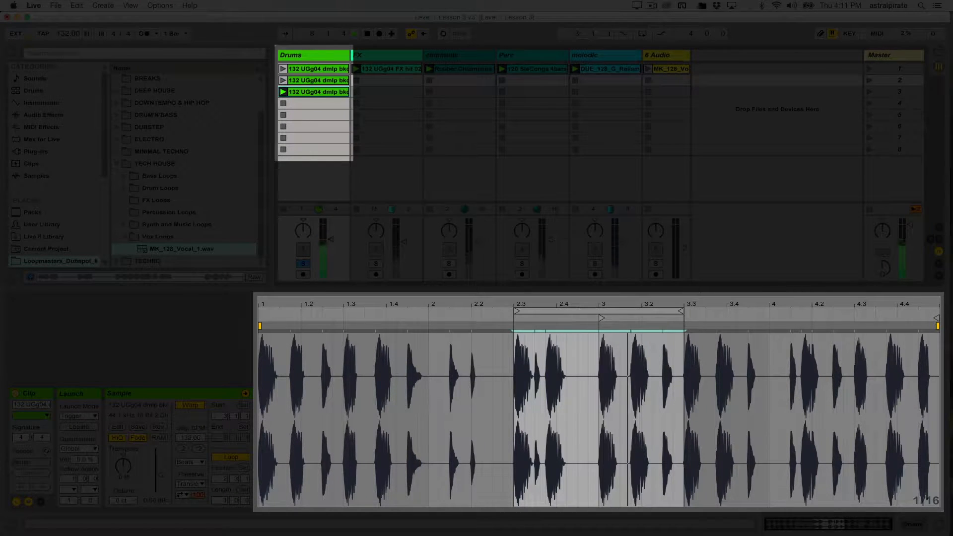
{"action": "left_click_drag", "start_coordinate": [517, 311], "coordinate": [757, 311]}
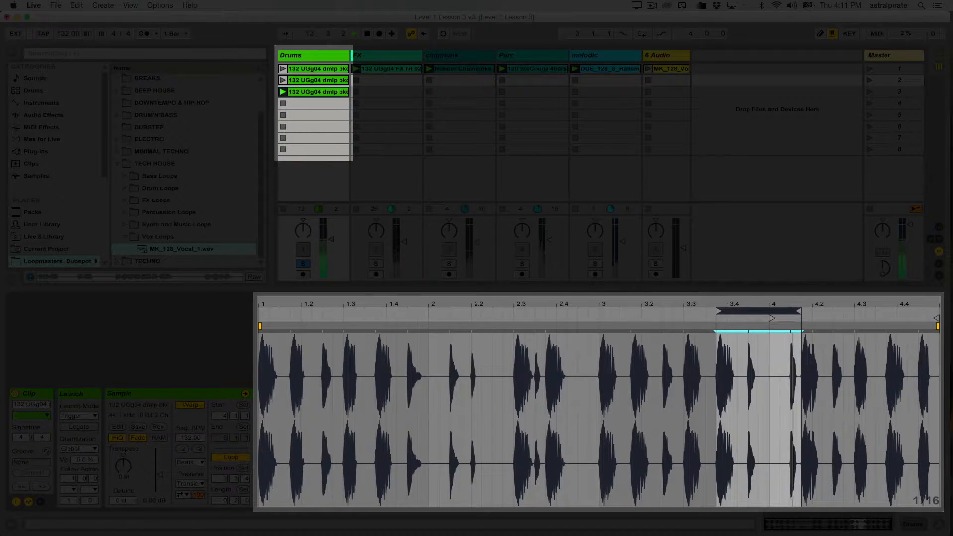
{"action": "key", "text": "Right"}
{"action": "key", "text": "Right"}
{"action": "key", "text": "Right"}
{"action": "key", "text": "Right"}
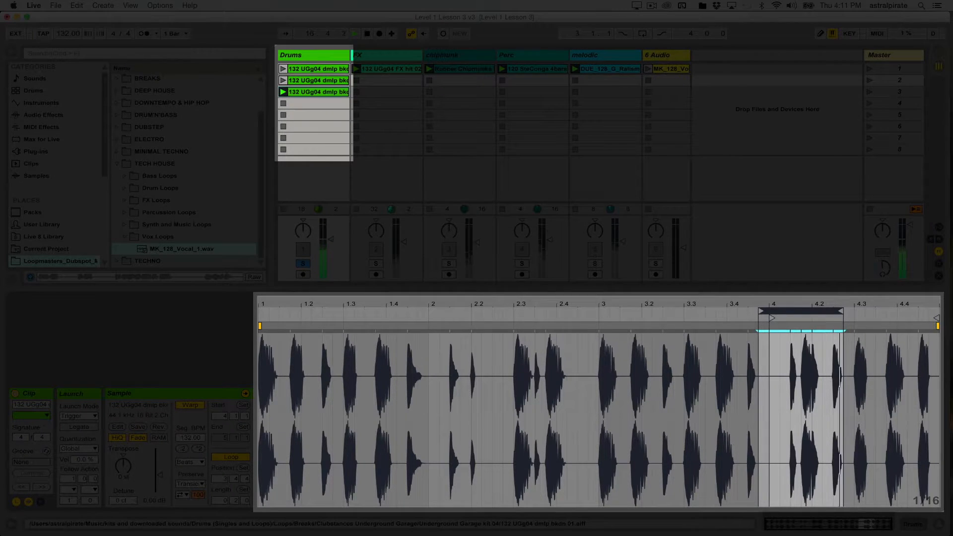
- Duplicate the third clip into slot 4 and set its loop from 4.3 to the end
{"action": "left_click", "coordinate": [318, 91]}
{"action": "key", "text": "super+d"}
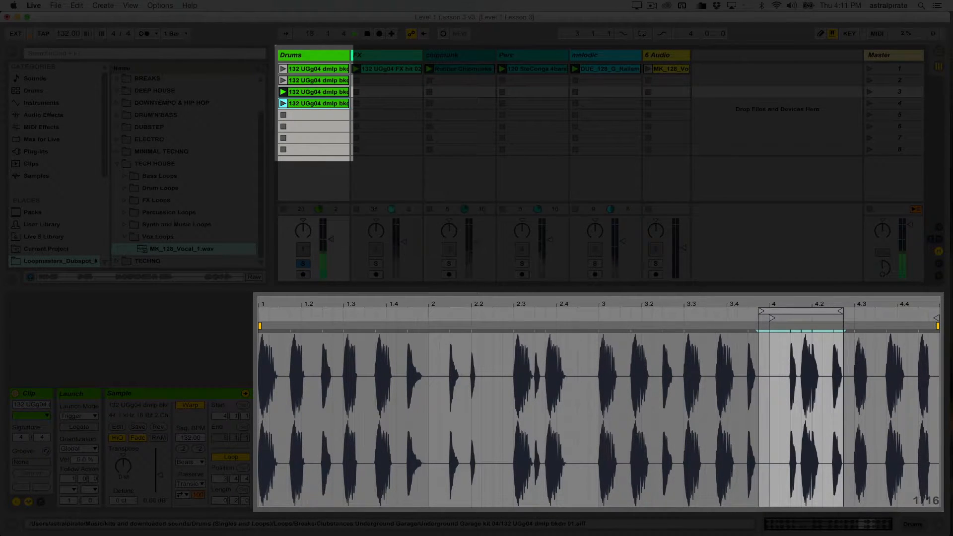
{"action": "left_click_drag", "start_coordinate": [801, 311], "coordinate": [896, 311]}
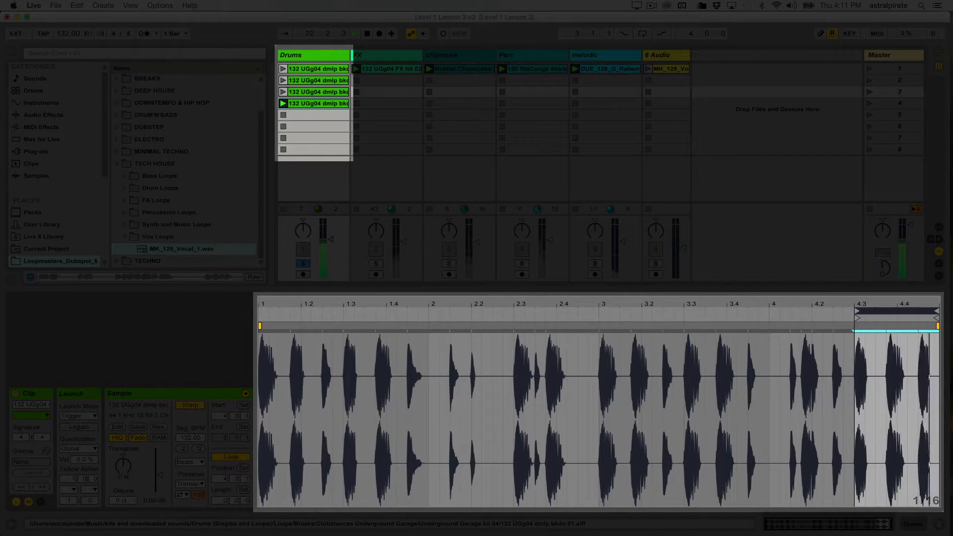
- Review the loop section of each of the four Drums clips
{"action": "left_click", "coordinate": [318, 69]}
{"action": "left_click", "coordinate": [317, 81]}
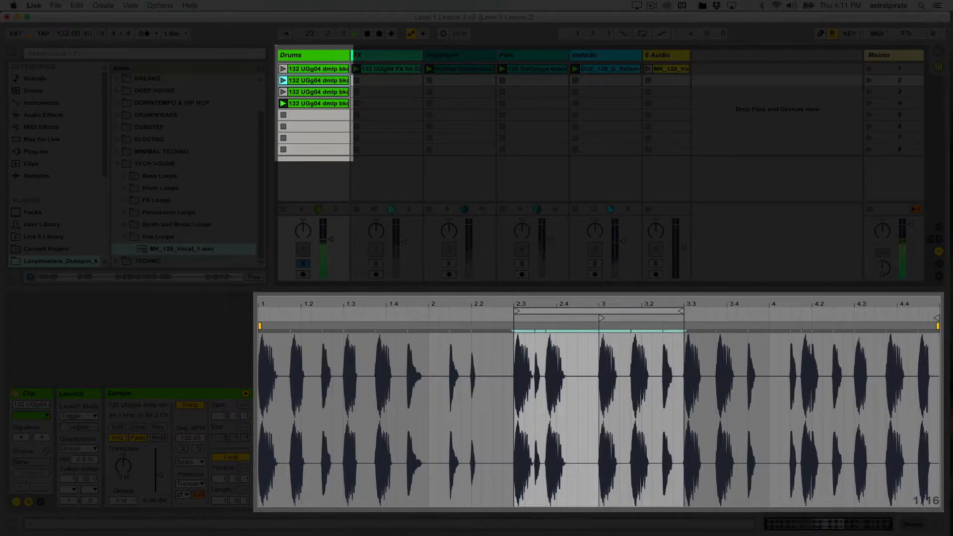
{"action": "left_click", "coordinate": [317, 92]}
{"action": "left_click", "coordinate": [318, 103]}
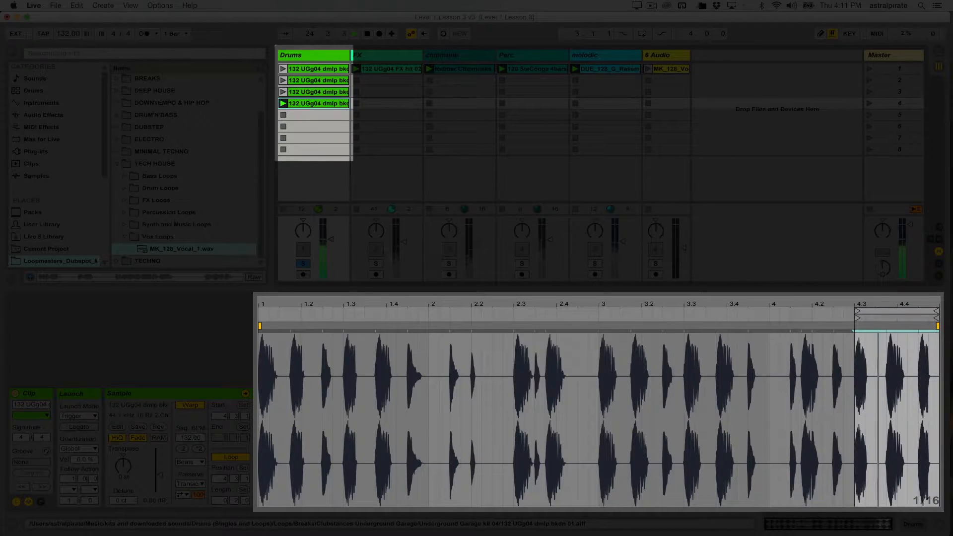
{"action": "left_click", "coordinate": [318, 69]}
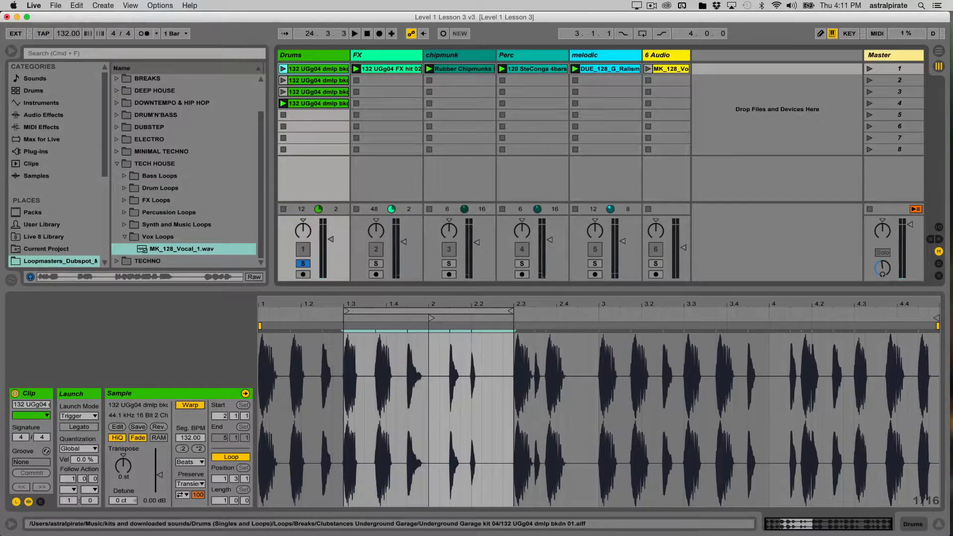
{"action": "left_click", "coordinate": [318, 80]}
{"action": "left_click", "coordinate": [318, 92]}
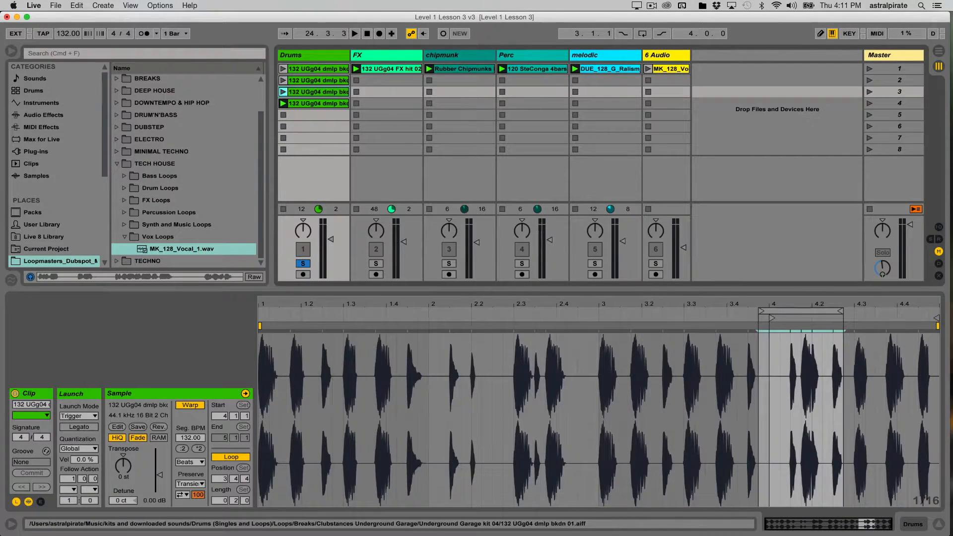
{"action": "left_click", "coordinate": [318, 103]}
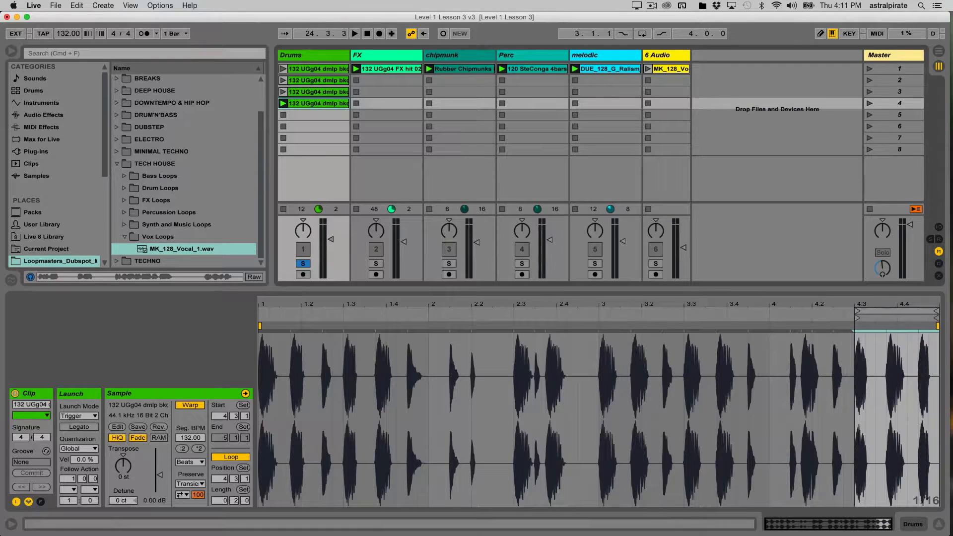
{"action": "left_click", "coordinate": [284, 69]}
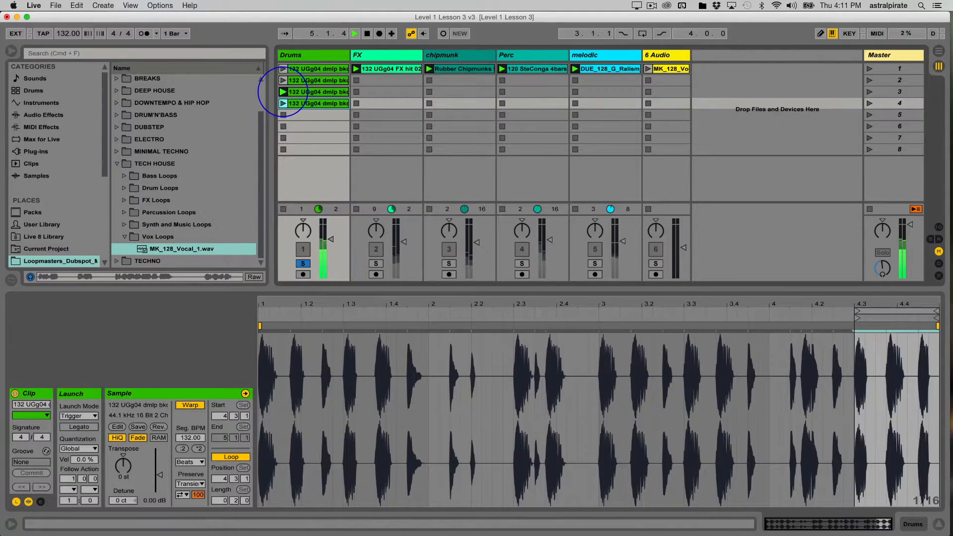
{"action": "left_click", "coordinate": [283, 104]}
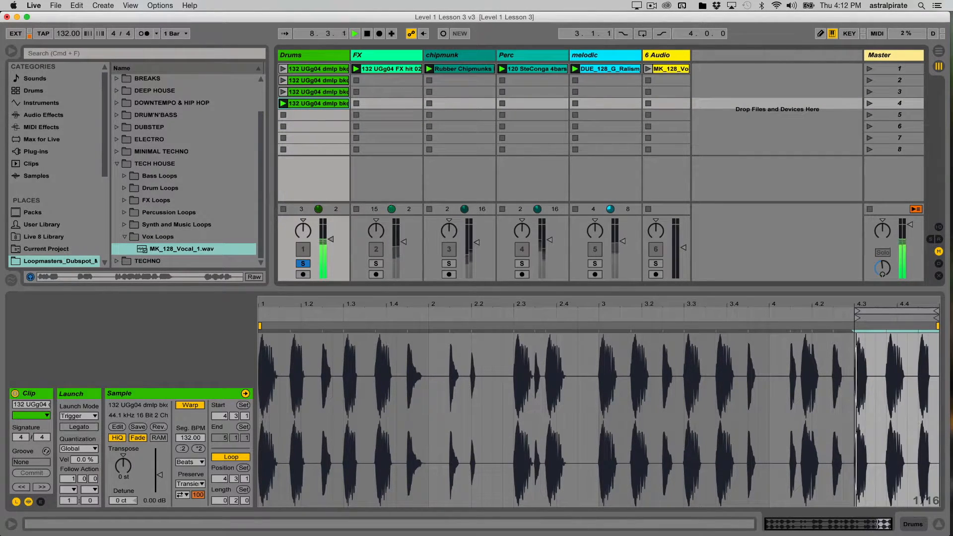
{"action": "key", "text": "space"}
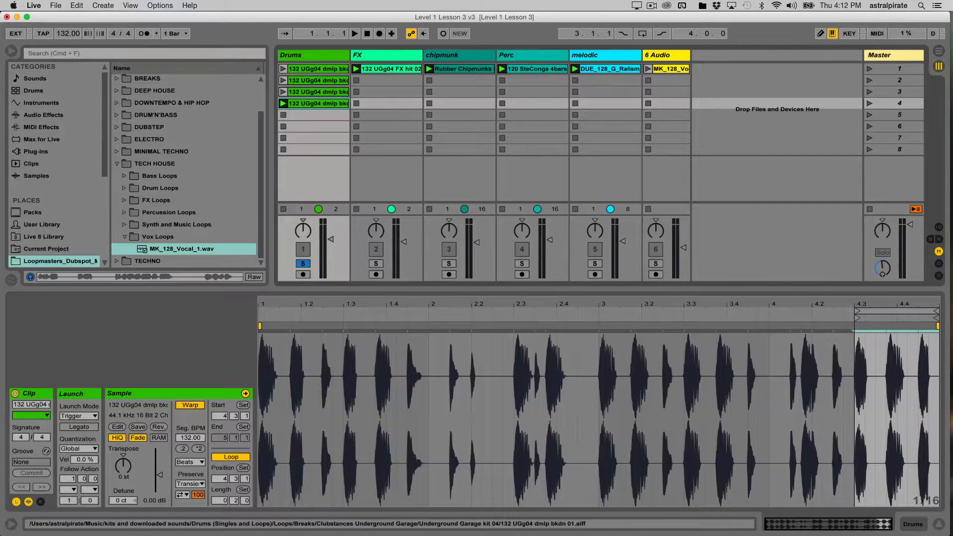
- Select all four Drums clips and set their Follow Action time to 2 bars
{"action": "left_click", "coordinate": [318, 68]}
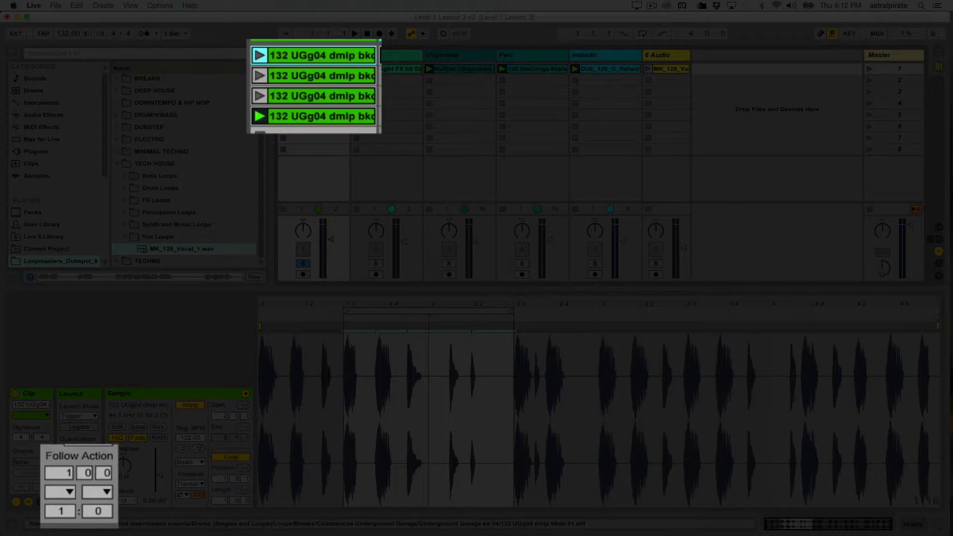
{"action": "left_click", "coordinate": [317, 116], "text": "shift"}
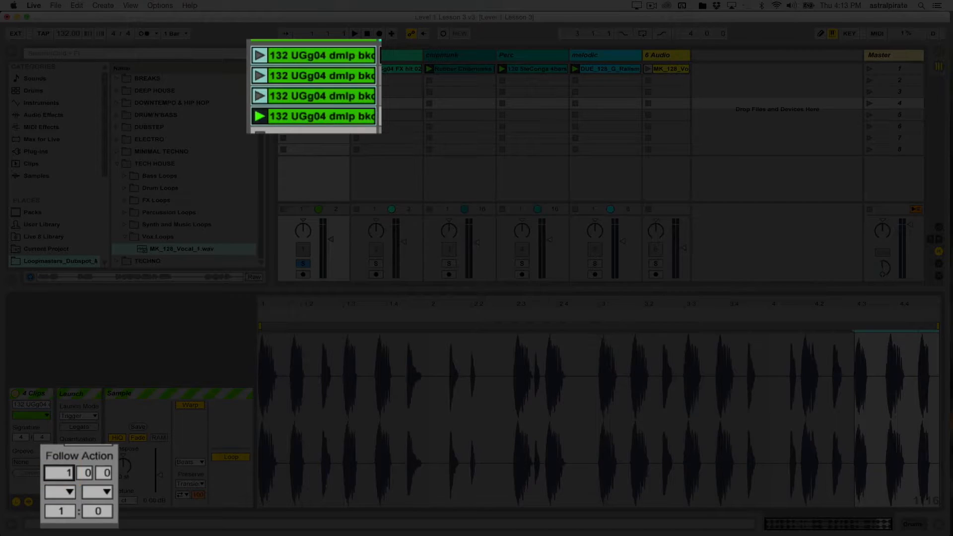
{"action": "type", "text": "2"}
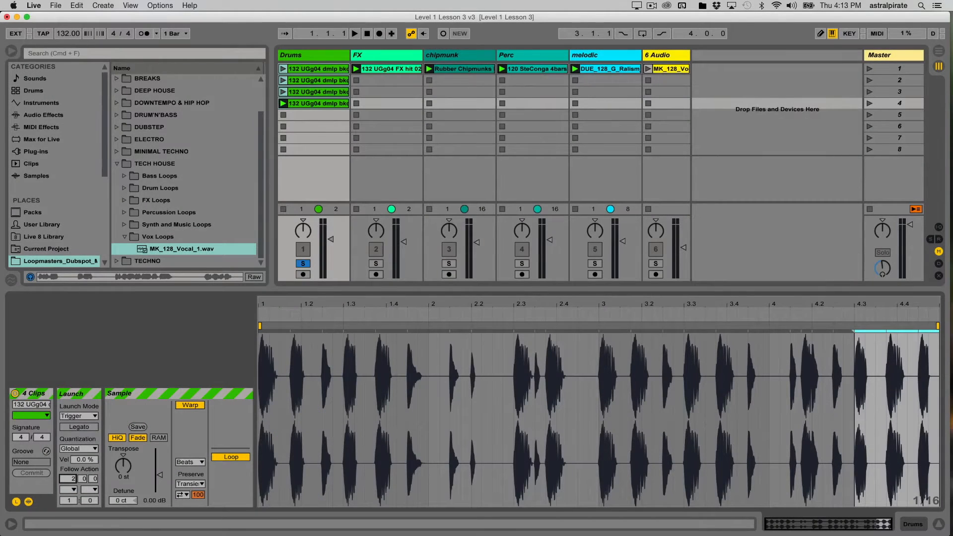
{"action": "left_click", "coordinate": [68, 490]}
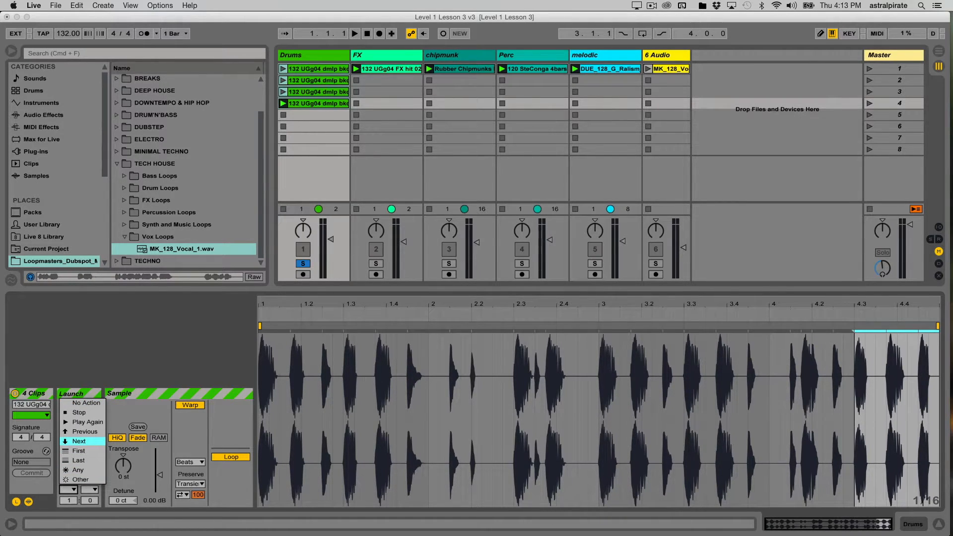
- Set Follow Action A to Next for the four Drums clips
{"action": "left_click", "coordinate": [79, 441]}
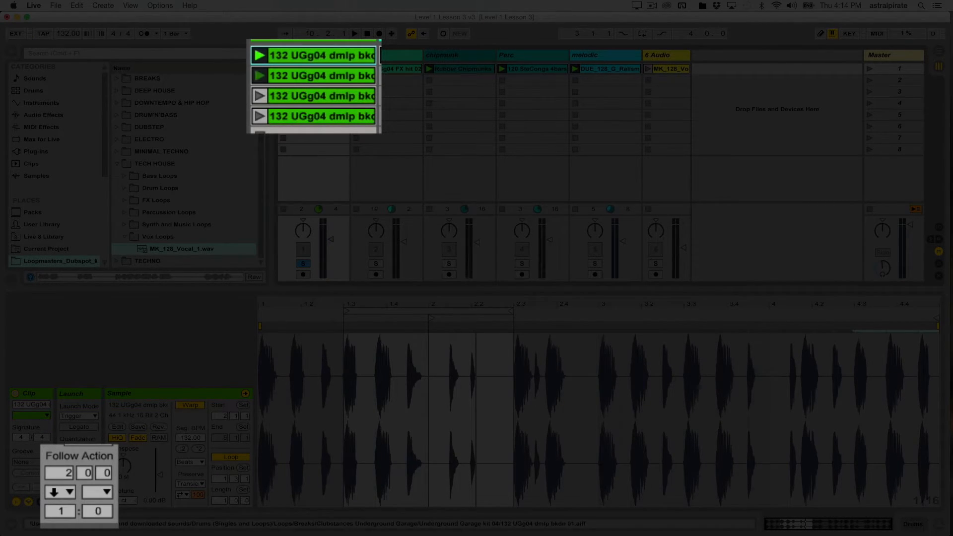
- Reselect all four Drums clips and change their Follow Action A to Other
{"action": "left_click", "coordinate": [322, 116], "text": "shift"}
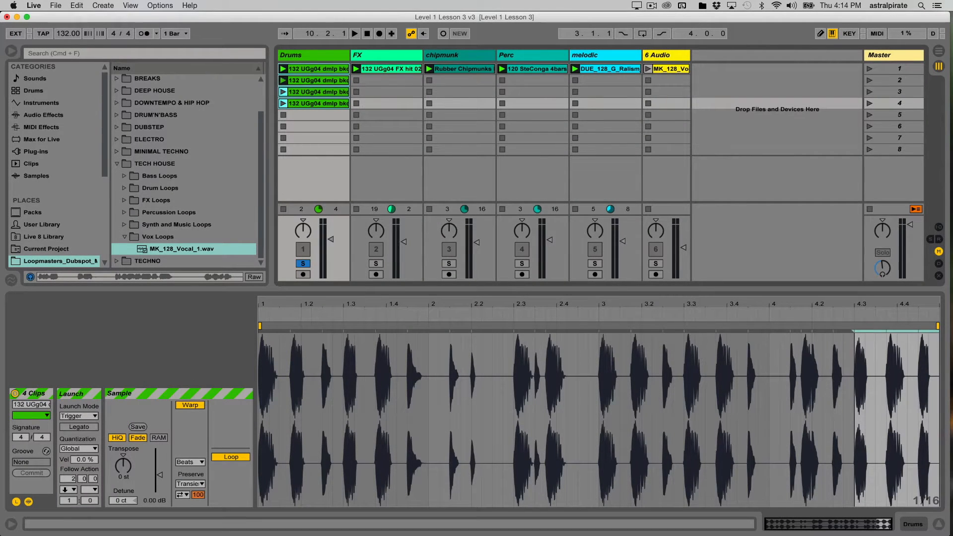
{"action": "left_click", "coordinate": [69, 490]}
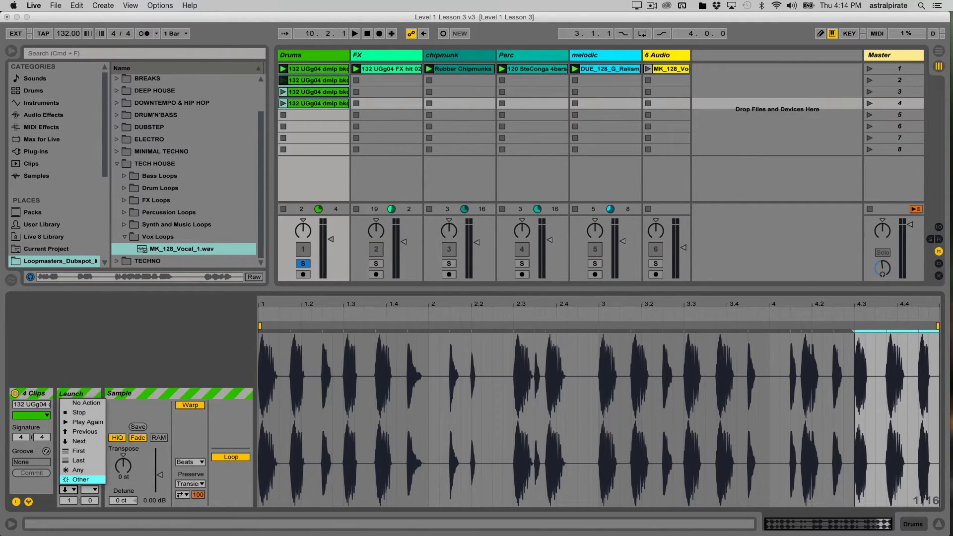
{"action": "left_click", "coordinate": [81, 480]}
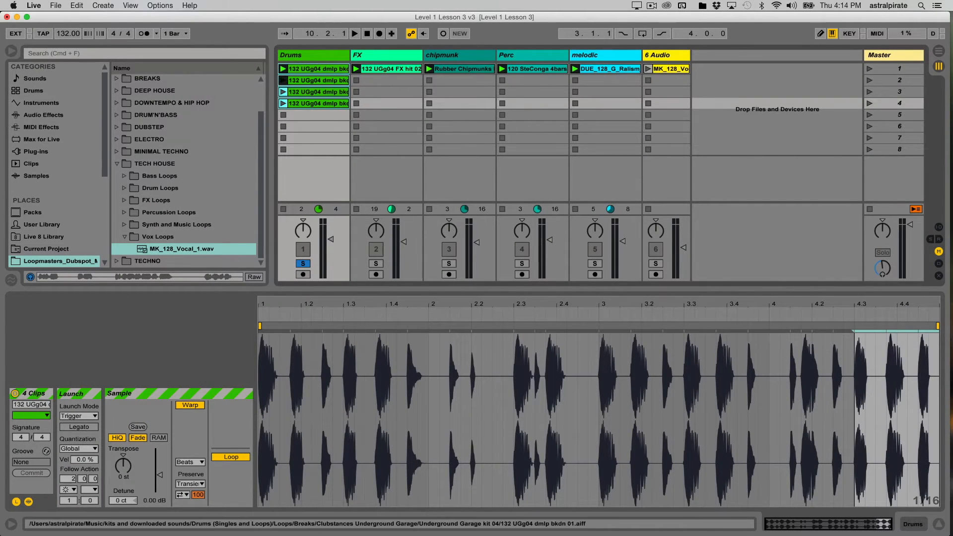
- Start playback from the fourth Drums clip and un-solo the Drums track so all tracks play
{"action": "left_click", "coordinate": [313, 115]}
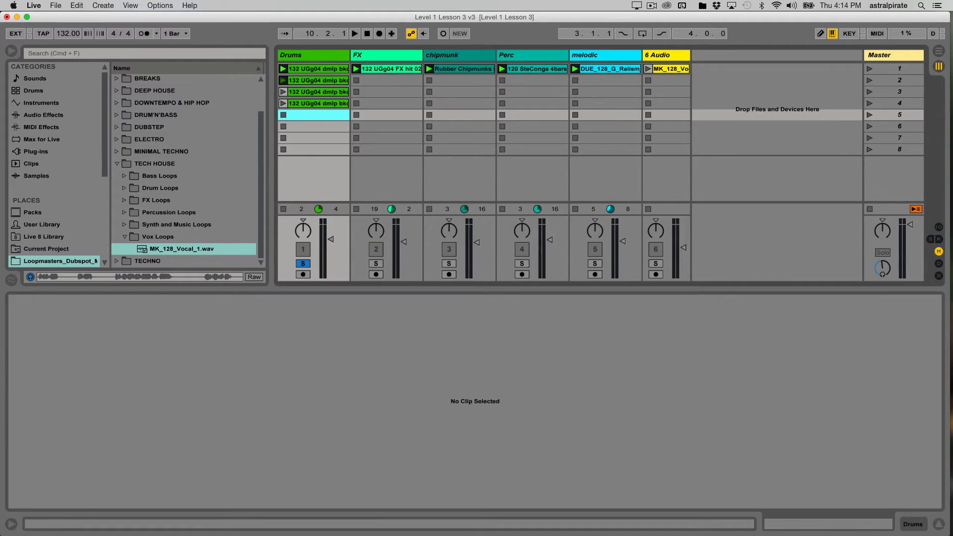
{"action": "left_click", "coordinate": [313, 126]}
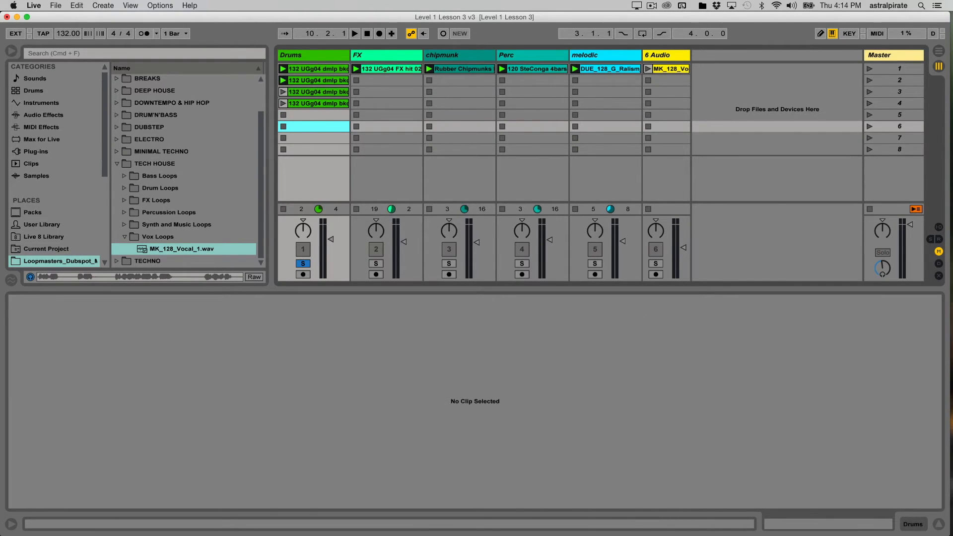
{"action": "left_click", "coordinate": [317, 104]}
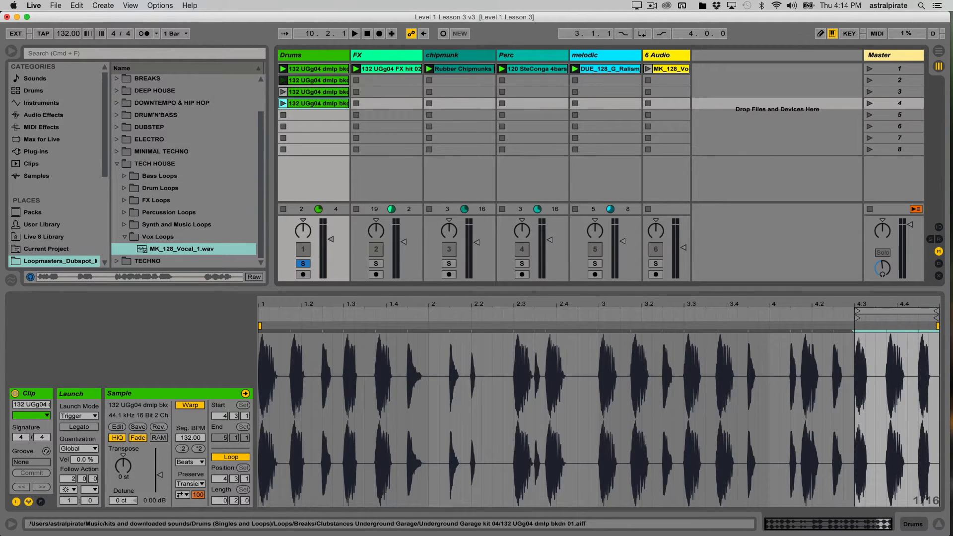
{"action": "key", "text": "space"}
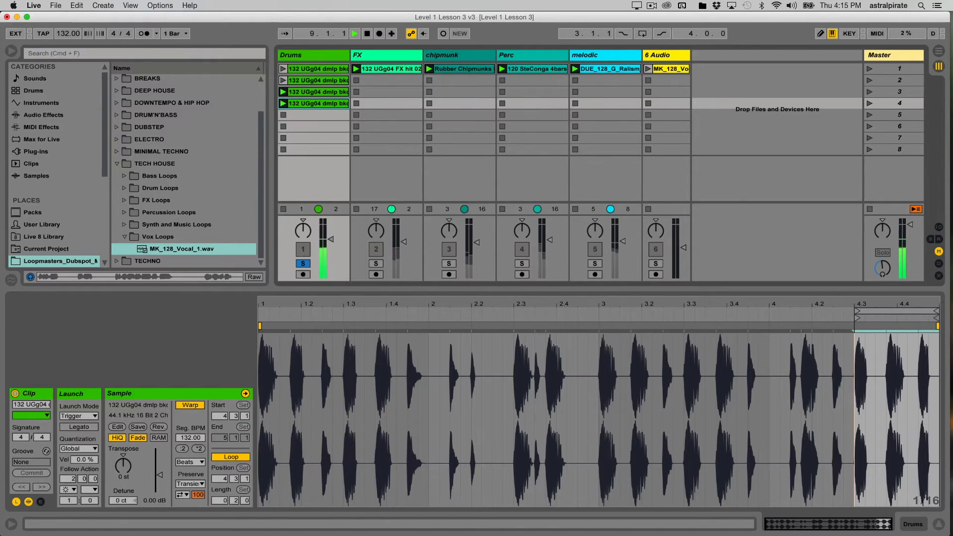
{"action": "left_click", "coordinate": [303, 264]}
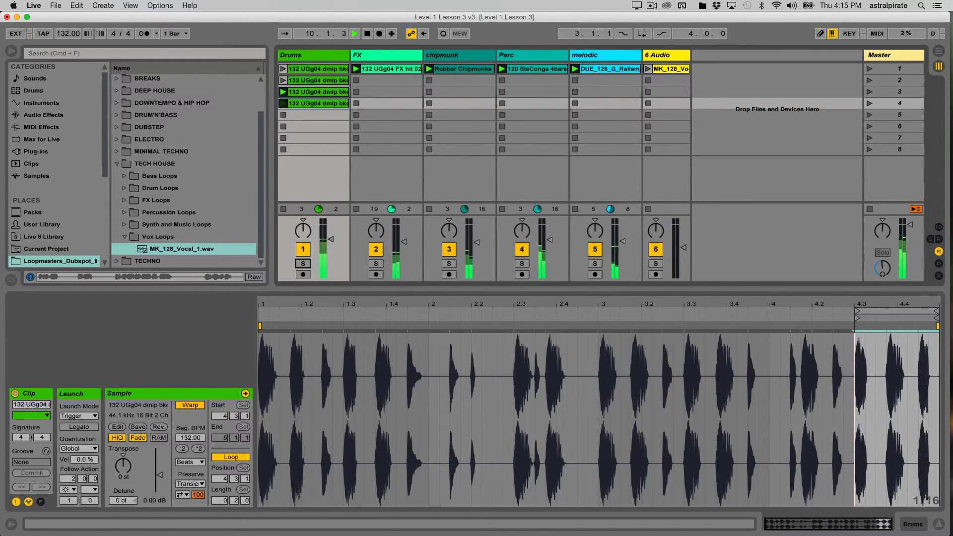